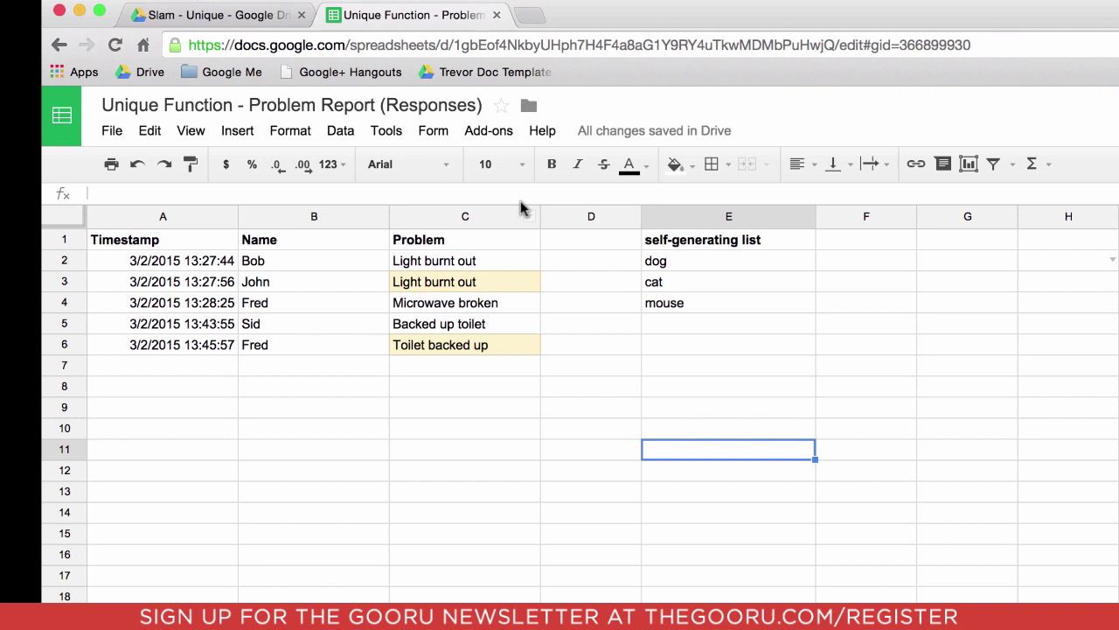
Give column C dropdown validation as a list from the range 'Form Responses 2'!E2:E15.
{"action": "left_click", "coordinate": [487, 220]}
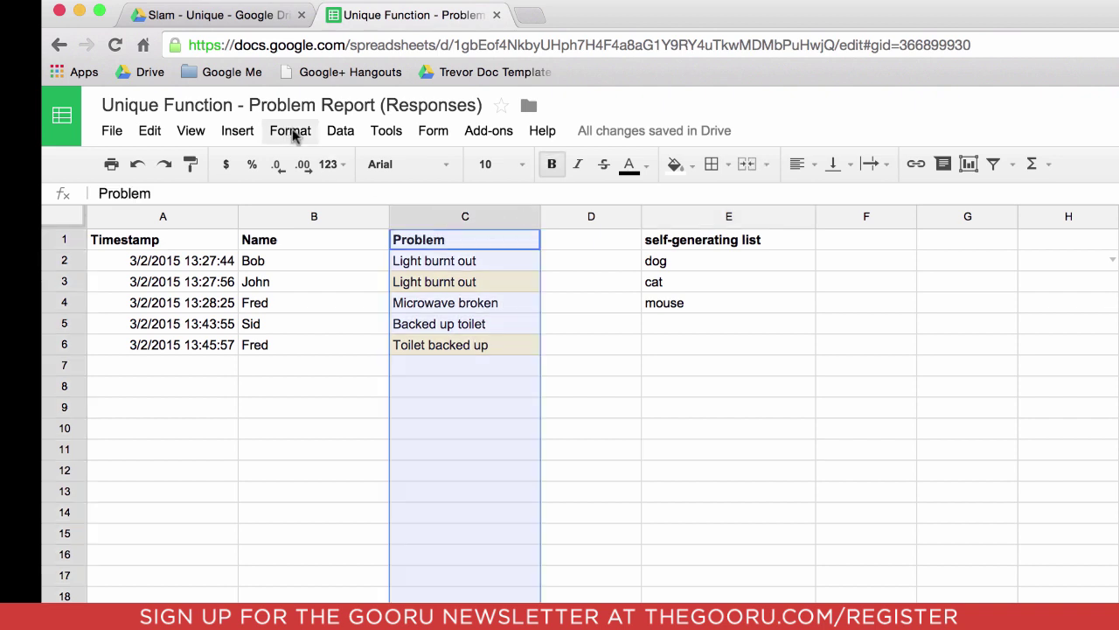
{"action": "left_click", "coordinate": [340, 131]}
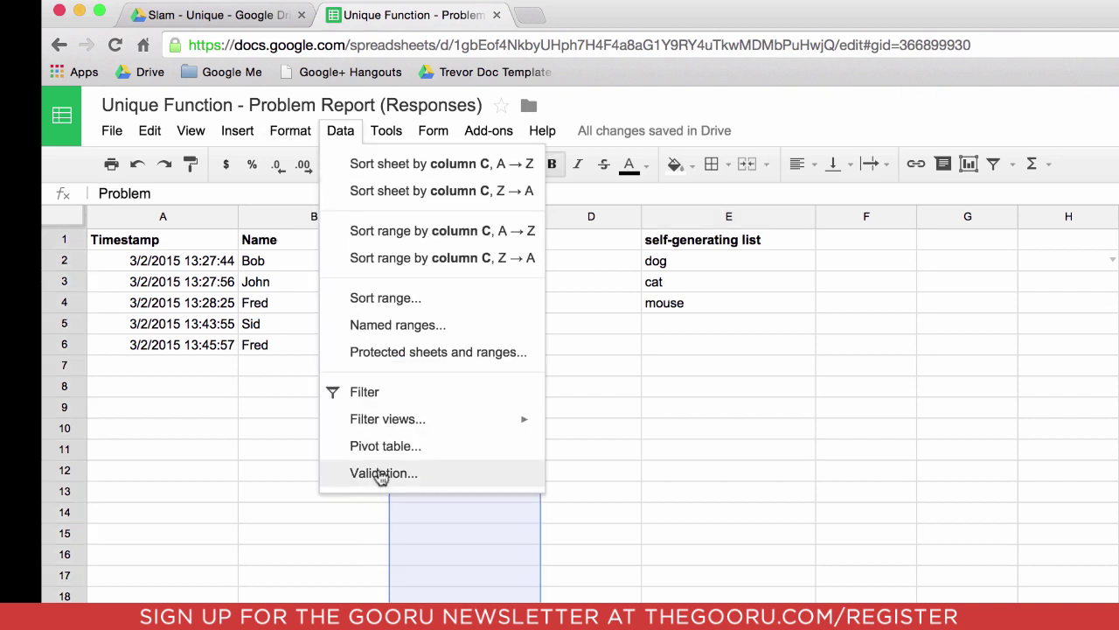
{"action": "left_click", "coordinate": [382, 474]}
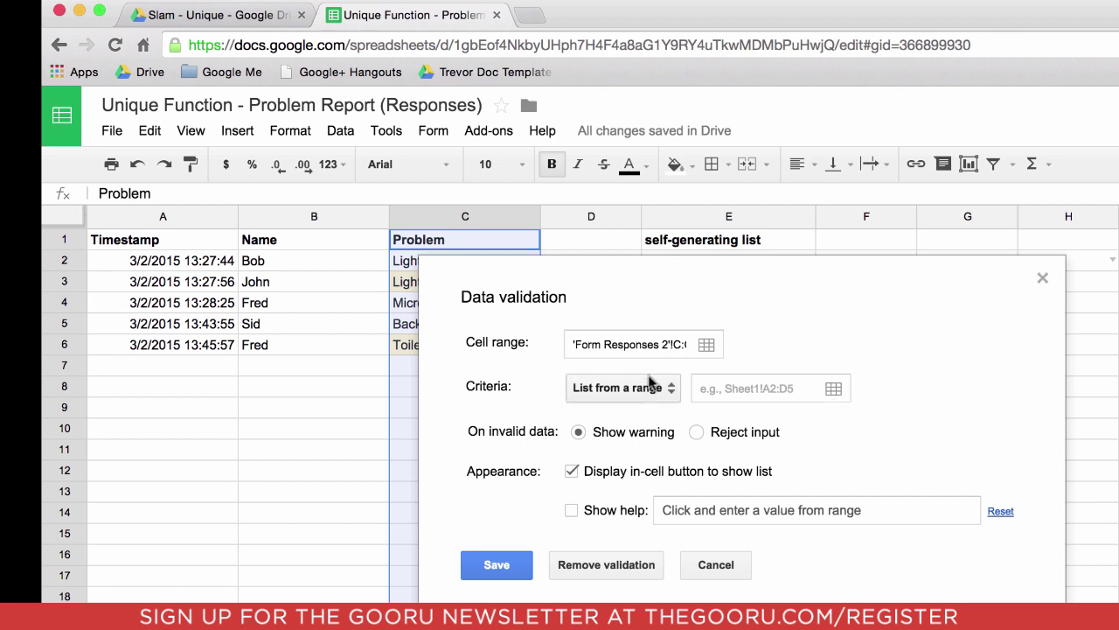
{"action": "left_click", "coordinate": [651, 385]}
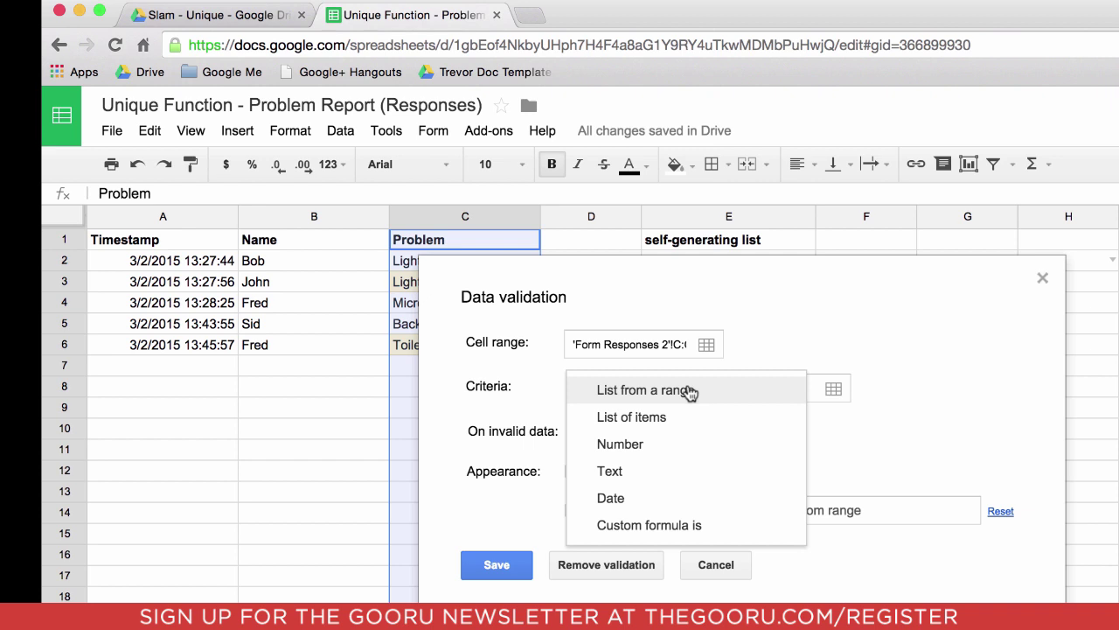
{"action": "left_click", "coordinate": [689, 391]}
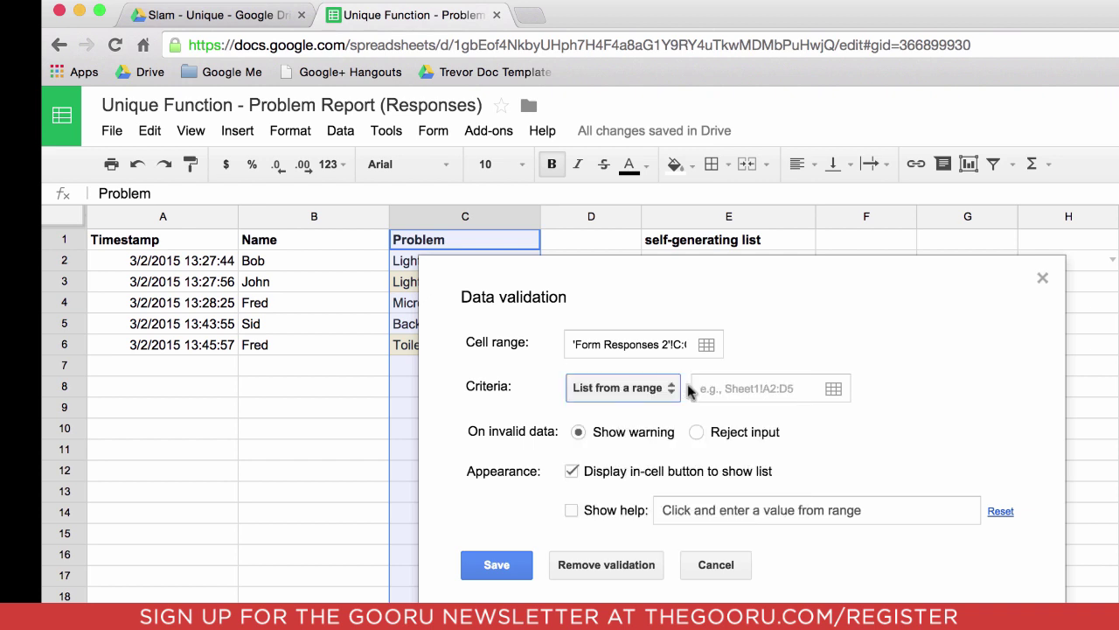
{"action": "left_click", "coordinate": [835, 390]}
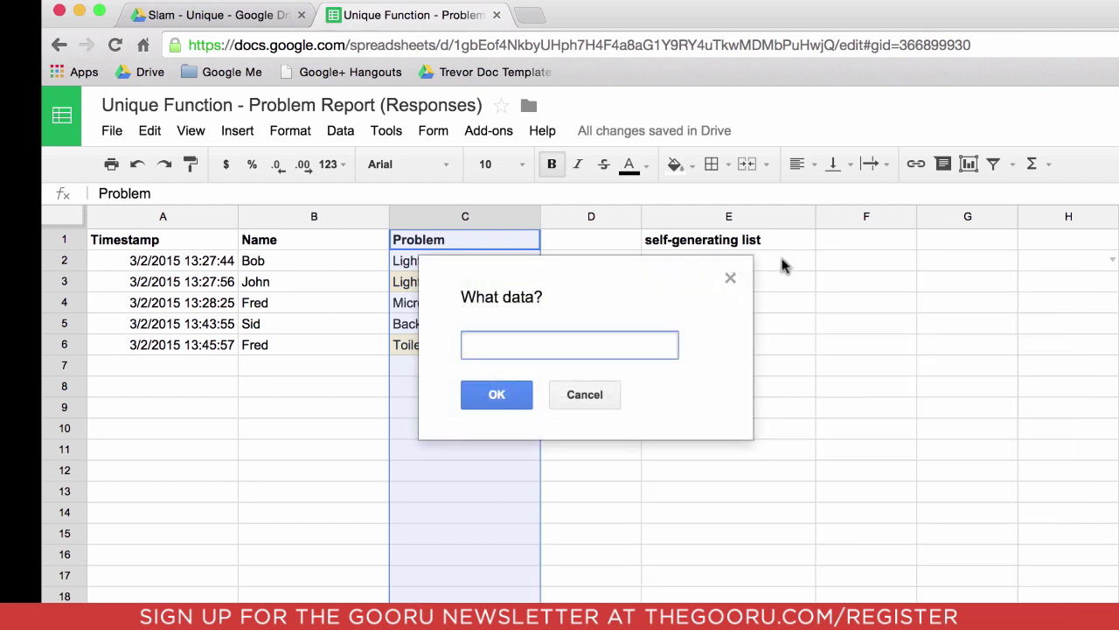
{"action": "left_click_drag", "start_coordinate": [782, 261], "coordinate": [783, 344]}
{"action": "left_click_drag", "start_coordinate": [783, 387], "coordinate": [789, 529]}
{"action": "left_click", "coordinate": [497, 397]}
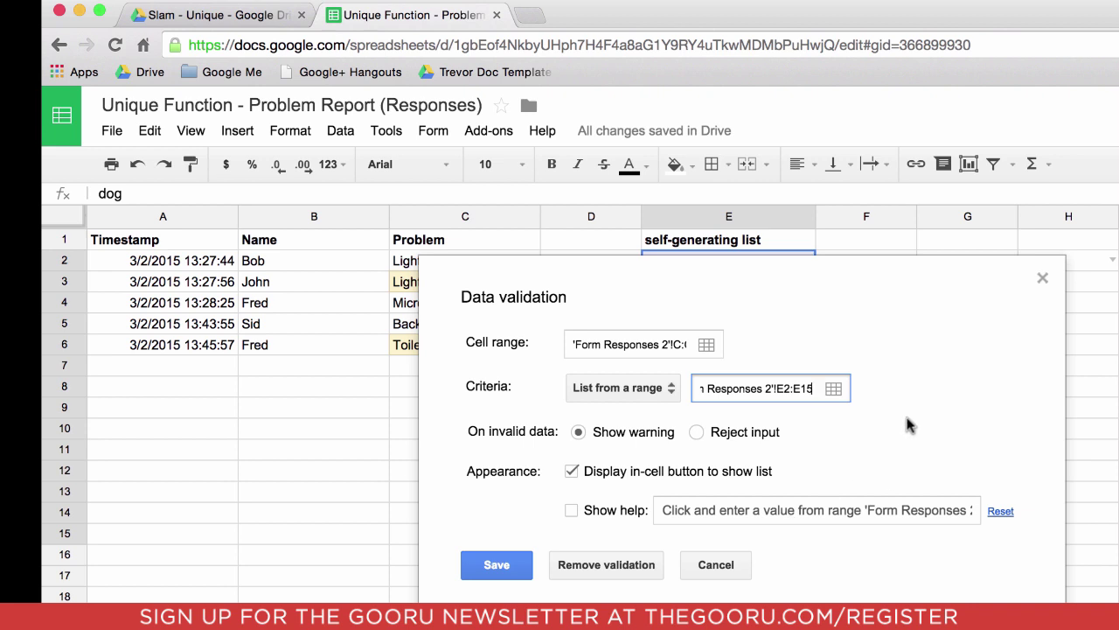
{"action": "left_click", "coordinate": [497, 565]}
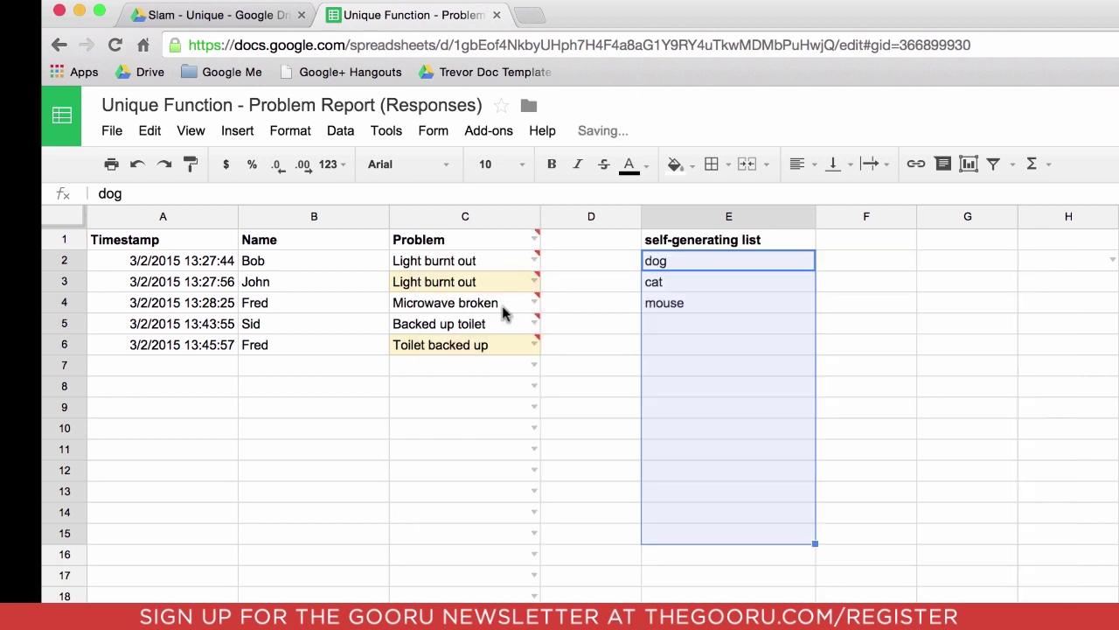
Add 'horse' in E5 below mouse and confirm it appears in C7's dropdown choices.
{"action": "left_click", "coordinate": [534, 366]}
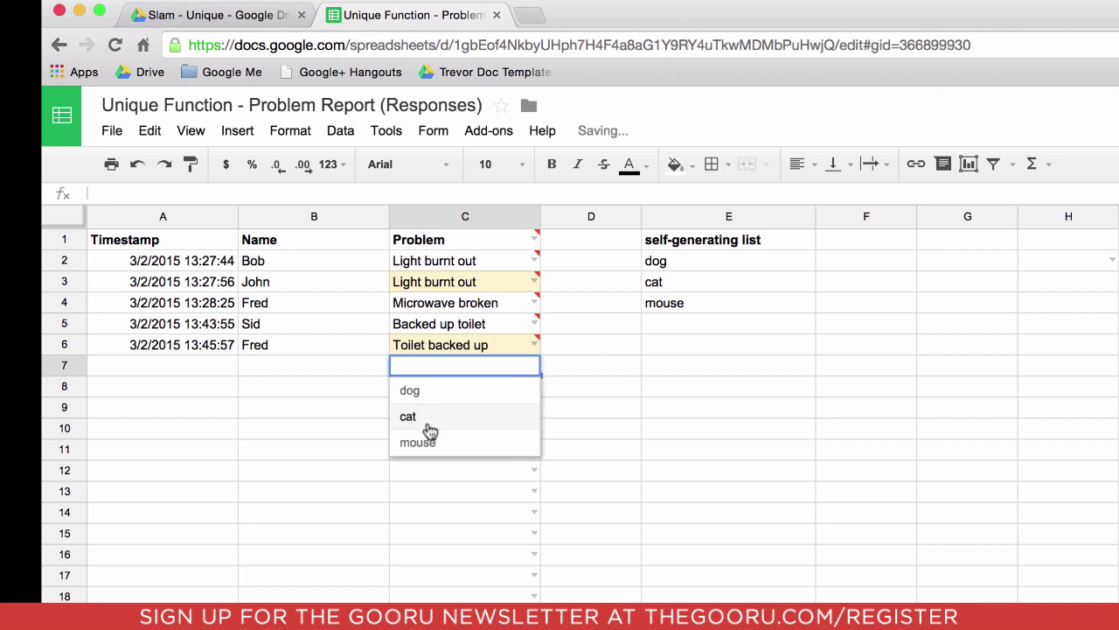
{"action": "left_click", "coordinate": [698, 325]}
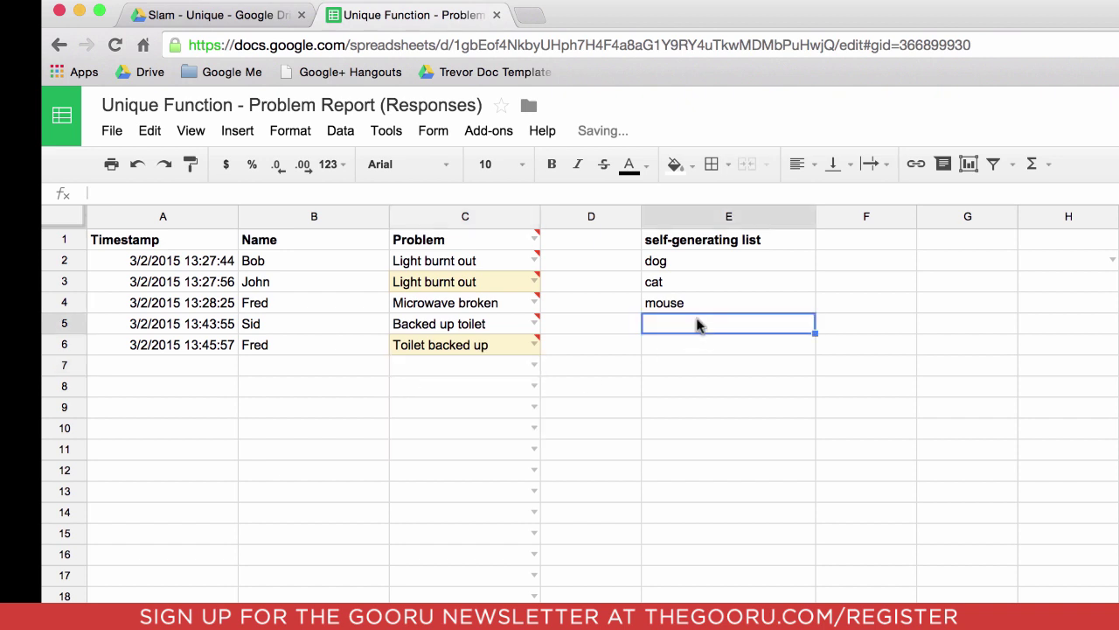
{"action": "type", "text": "horse"}
{"action": "key", "text": "Return"}
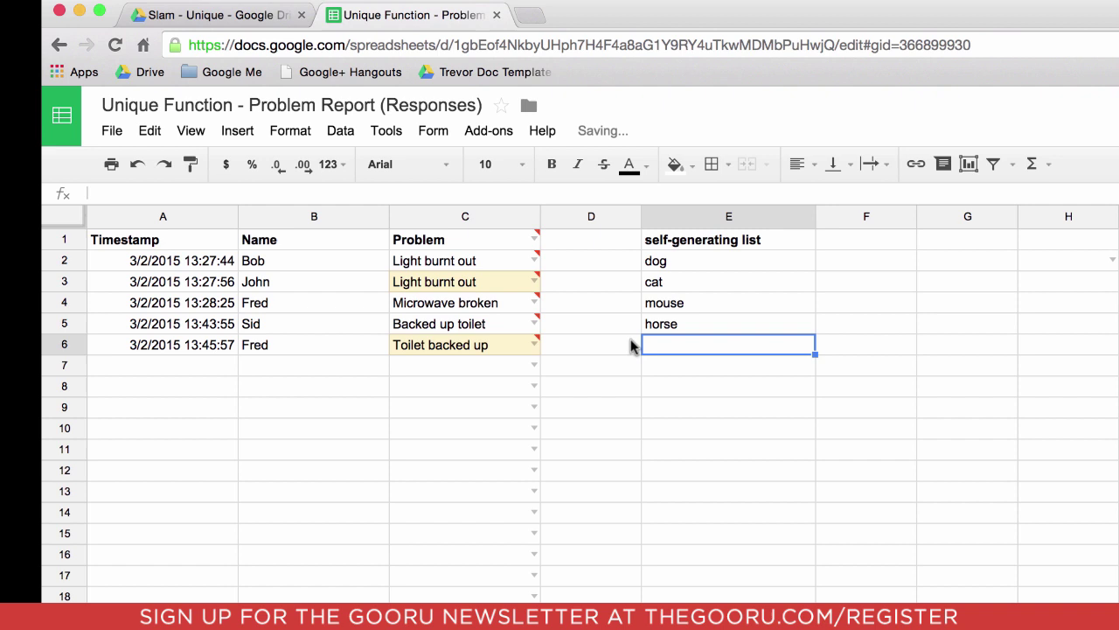
{"action": "left_click", "coordinate": [534, 366]}
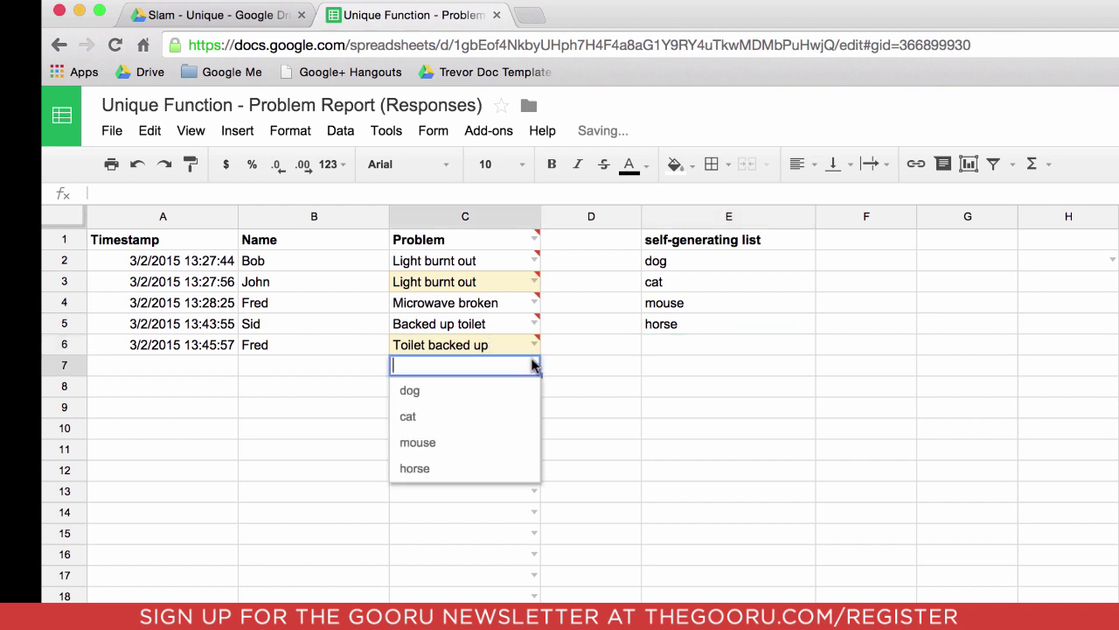
{"action": "left_click", "coordinate": [568, 366]}
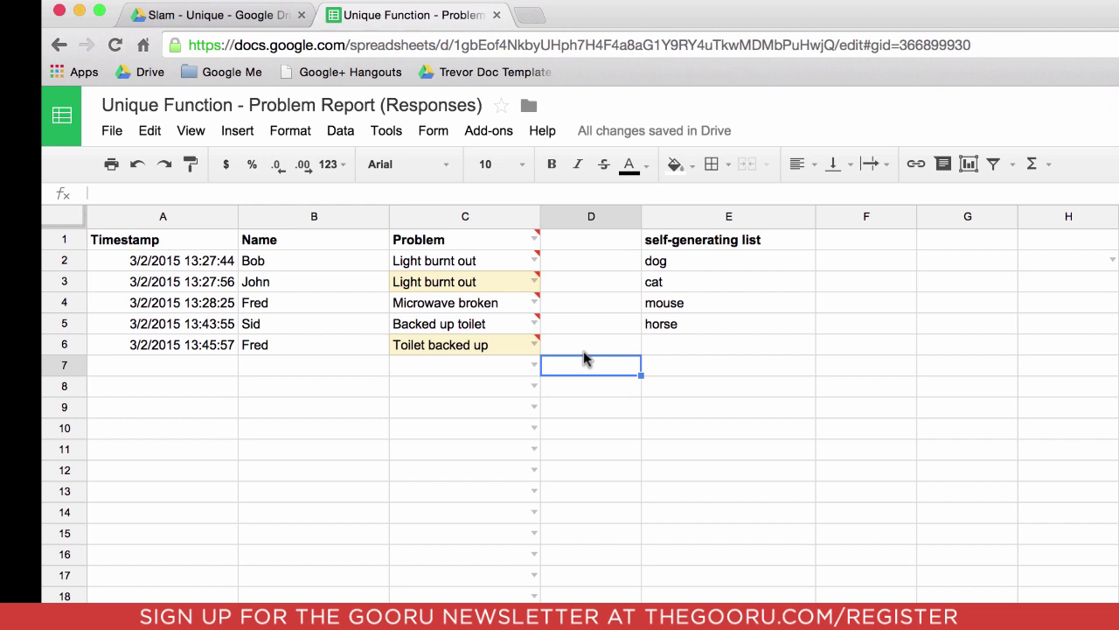
{"action": "mouse_move", "coordinate": [459, 330]}
Clear the old dog, cat, mouse and horse entries from E2:E5.
{"action": "left_click", "coordinate": [707, 261]}
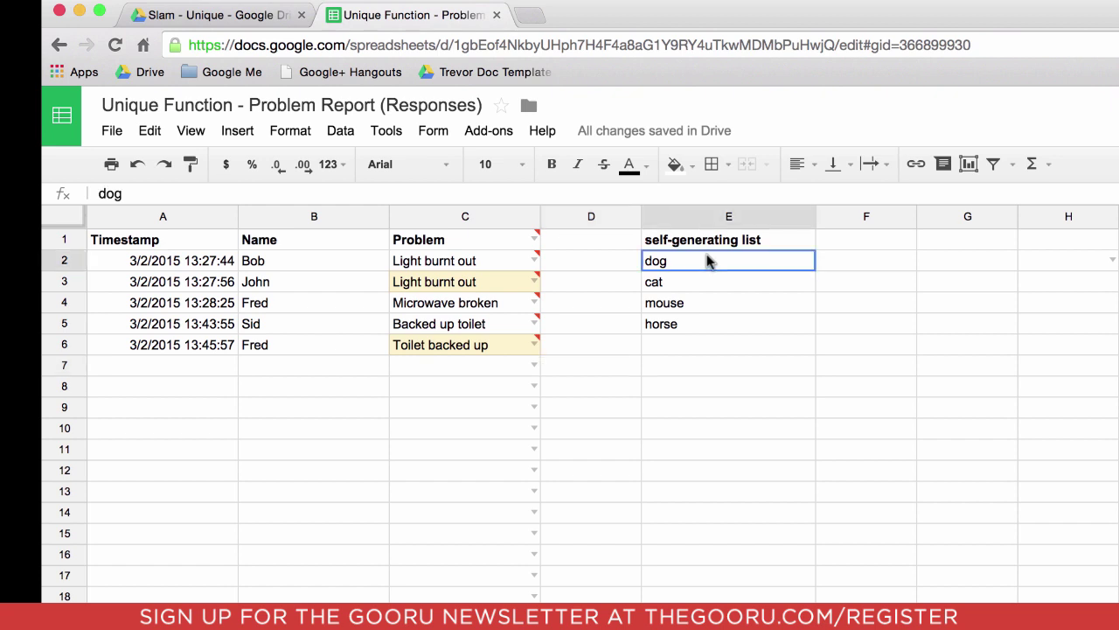
{"action": "left_click", "coordinate": [707, 326], "text": "shift"}
{"action": "key", "text": "Delete"}
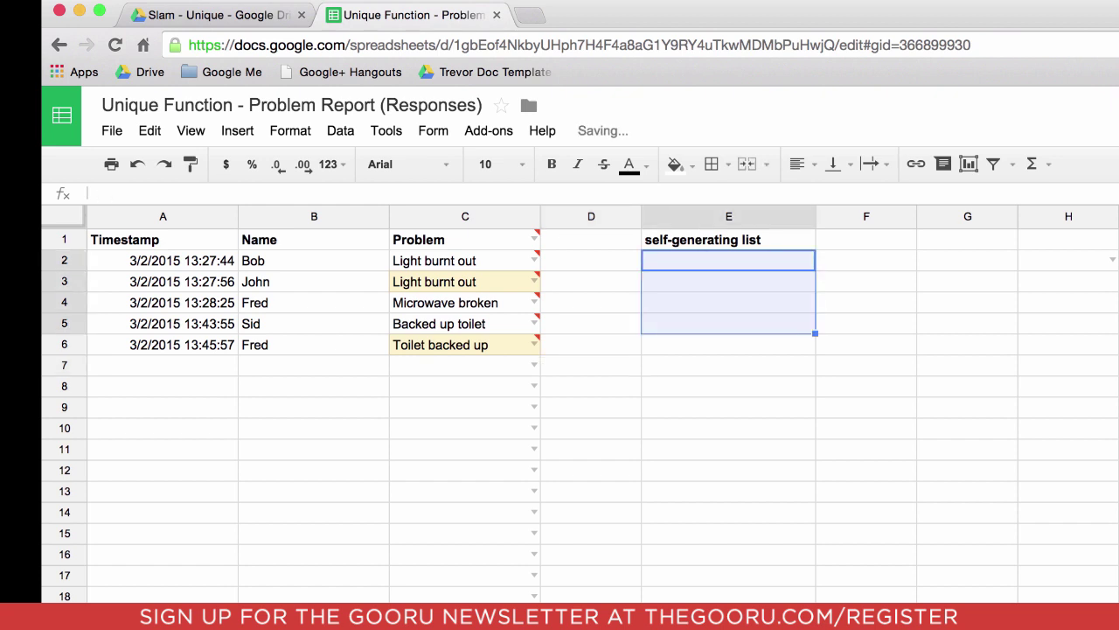
Enter =unique(C2:C34) in E2 to list the distinct Problem entries.
{"action": "left_click", "coordinate": [700, 194]}
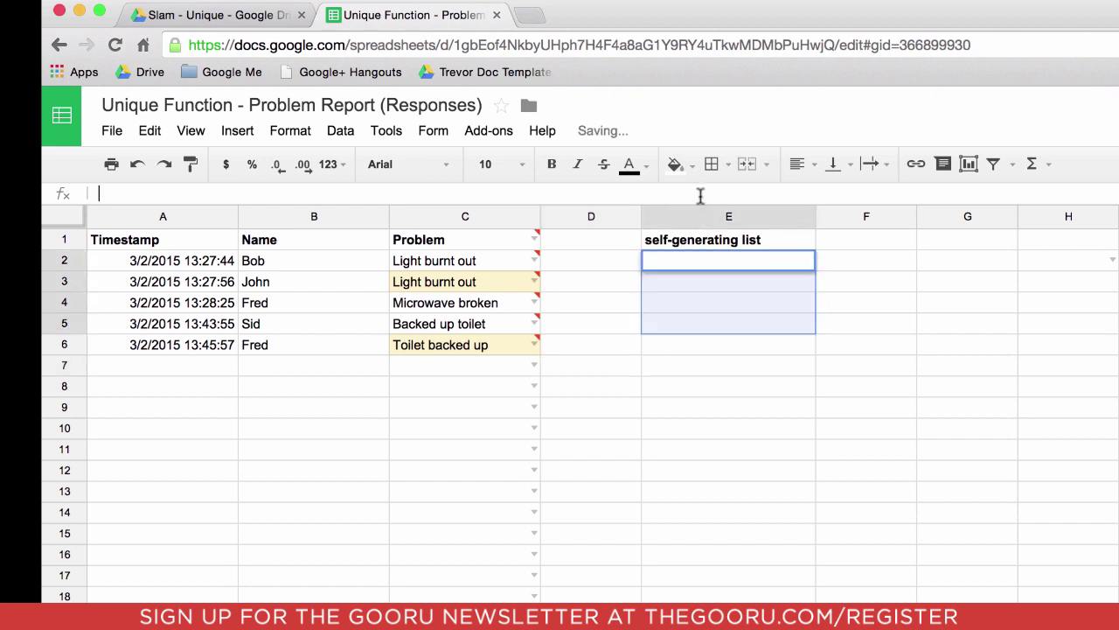
{"action": "type", "text": "="}
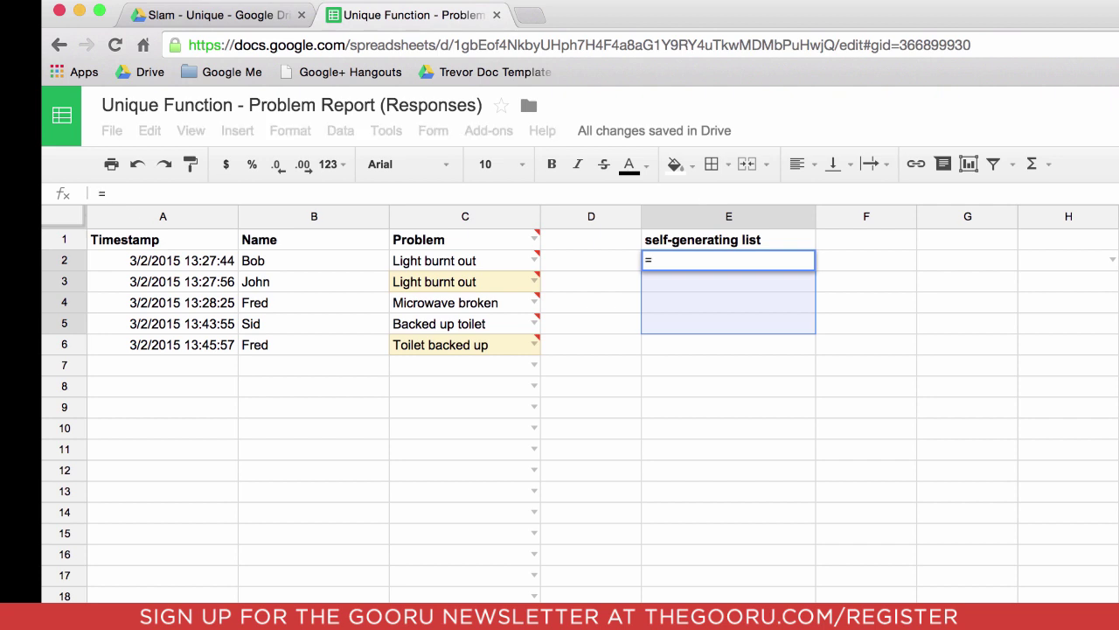
{"action": "type", "text": "unique("}
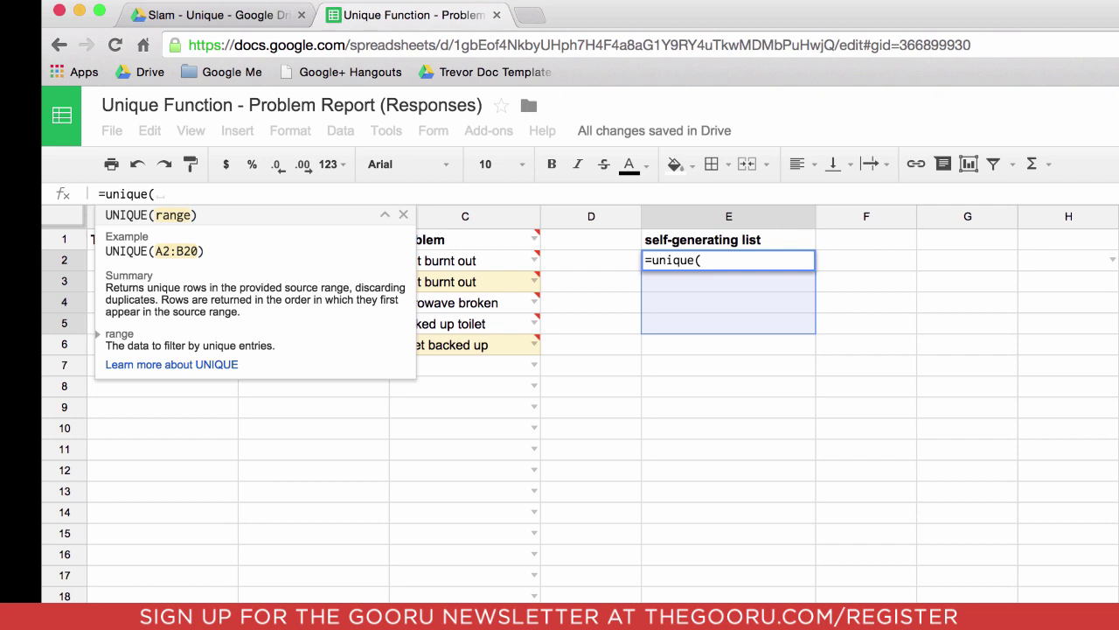
{"action": "left_click", "coordinate": [505, 267]}
{"action": "left_click_drag", "start_coordinate": [504, 267], "coordinate": [489, 596]}
{"action": "scroll", "coordinate": [748, 535], "scroll_direction": "up", "scroll_amount": 2}
{"action": "scroll", "coordinate": [748, 536], "scroll_direction": "up", "scroll_amount": 2}
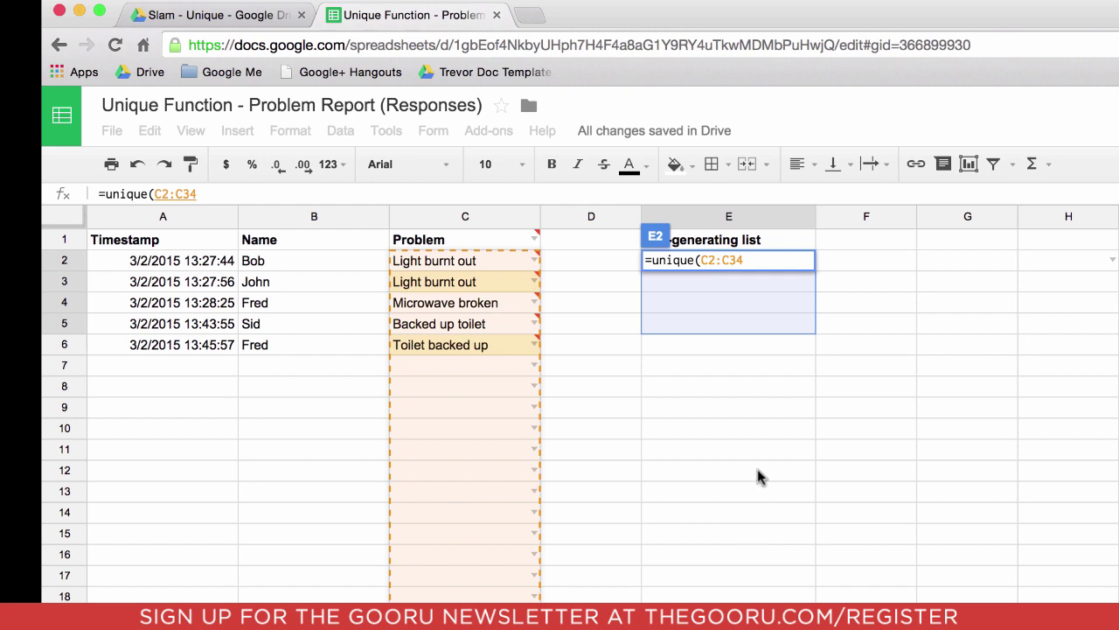
{"action": "key", "text": "Return"}
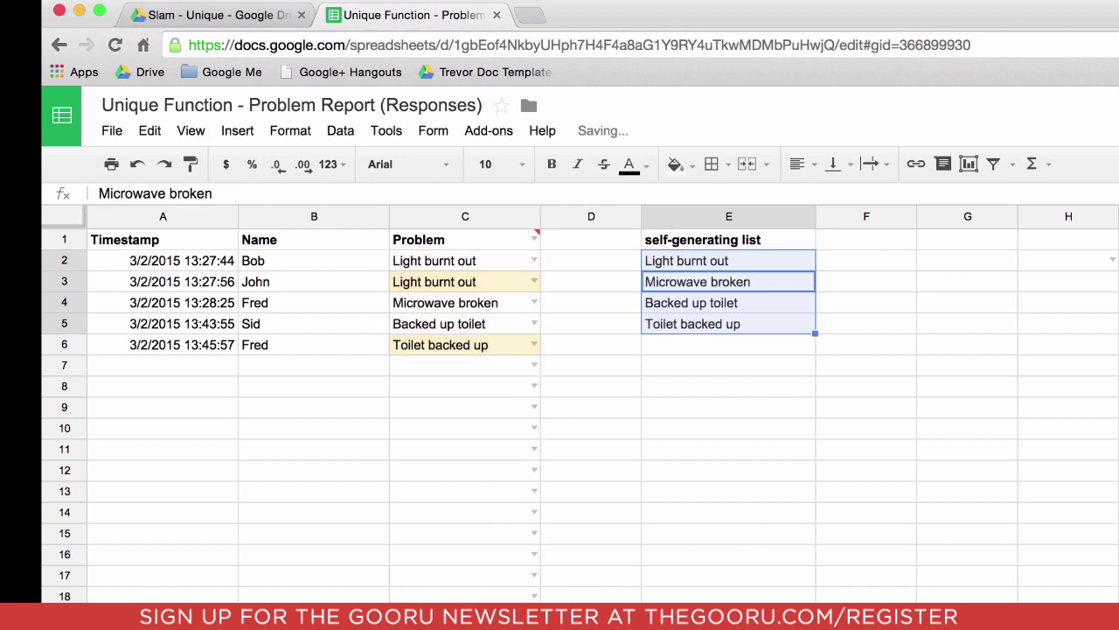
Check that C7's dropdown lists the problems, then set C6 to 'Backed up toilet'.
{"action": "left_click", "coordinate": [756, 359]}
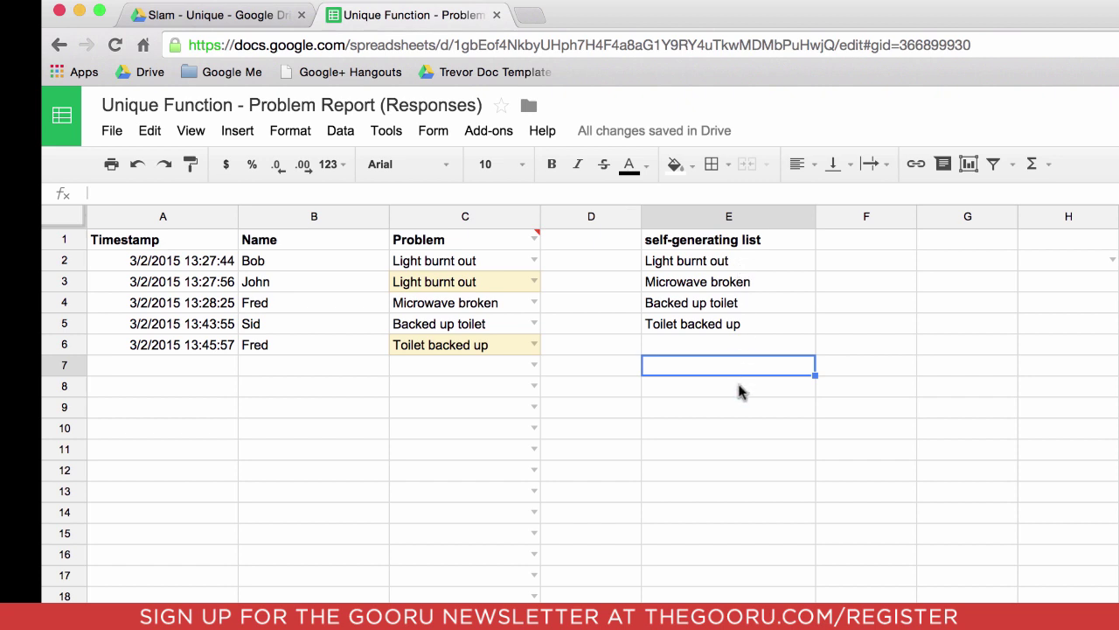
{"action": "left_click", "coordinate": [533, 366]}
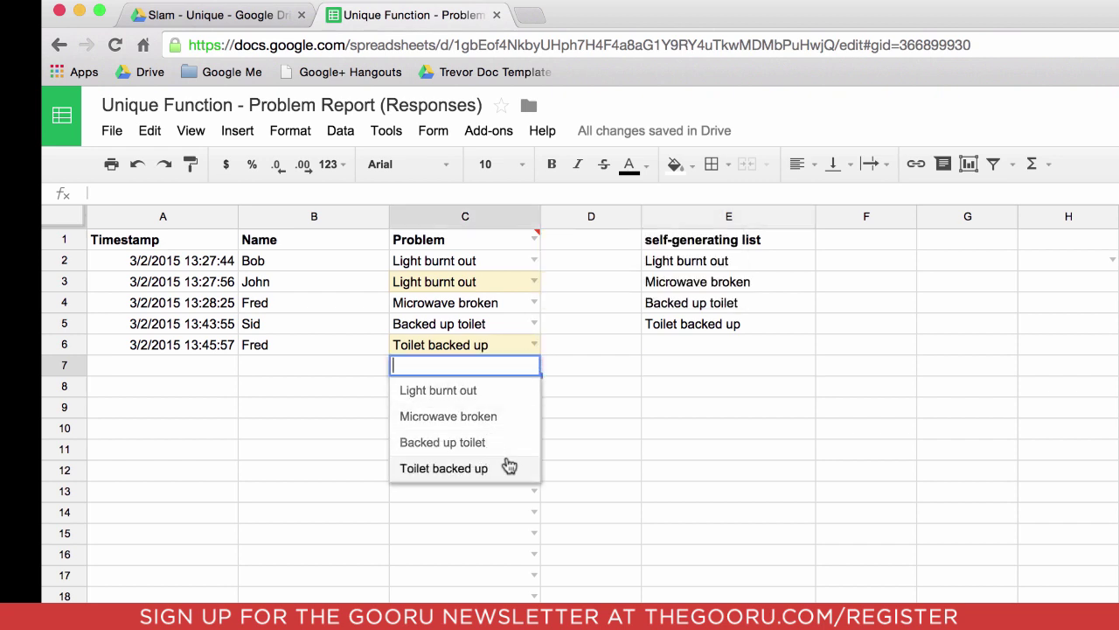
{"action": "left_click", "coordinate": [757, 386]}
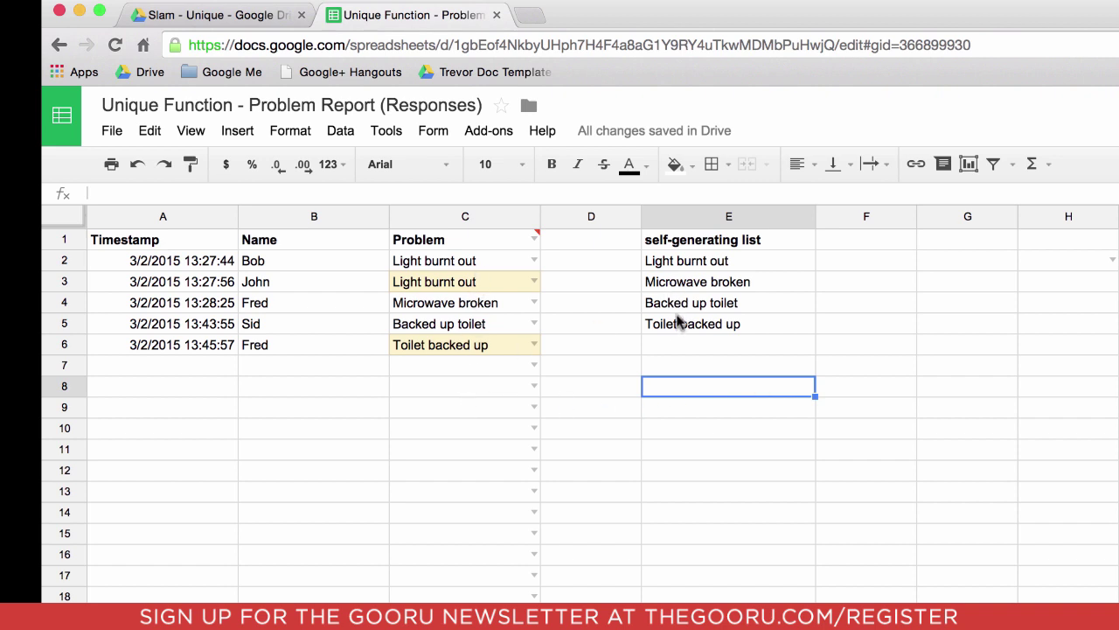
{"action": "left_click", "coordinate": [533, 350]}
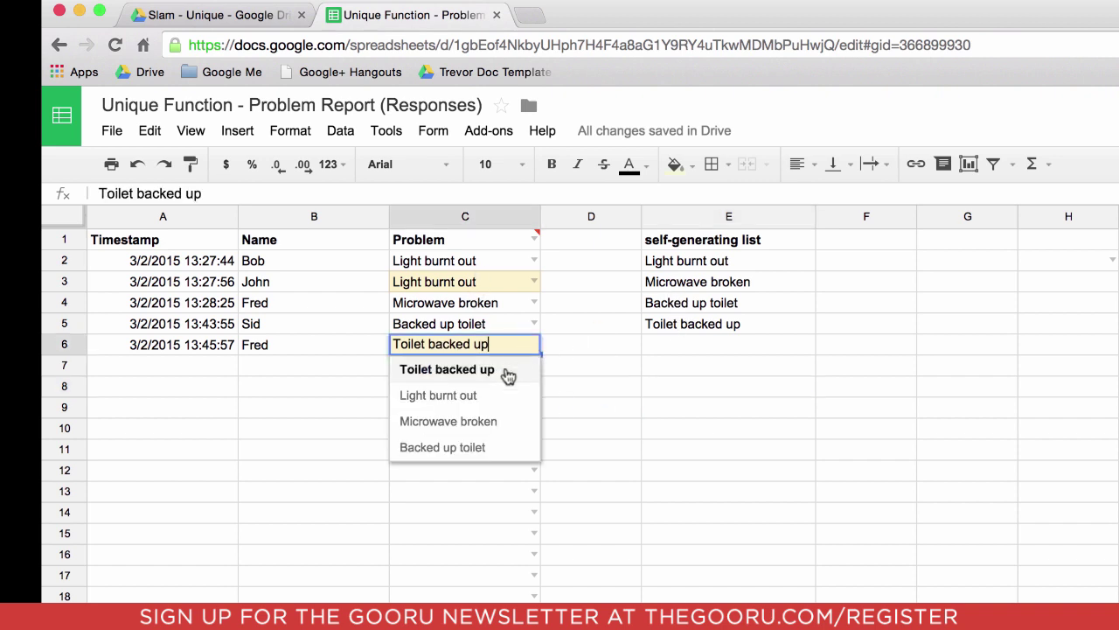
{"action": "left_click", "coordinate": [479, 447]}
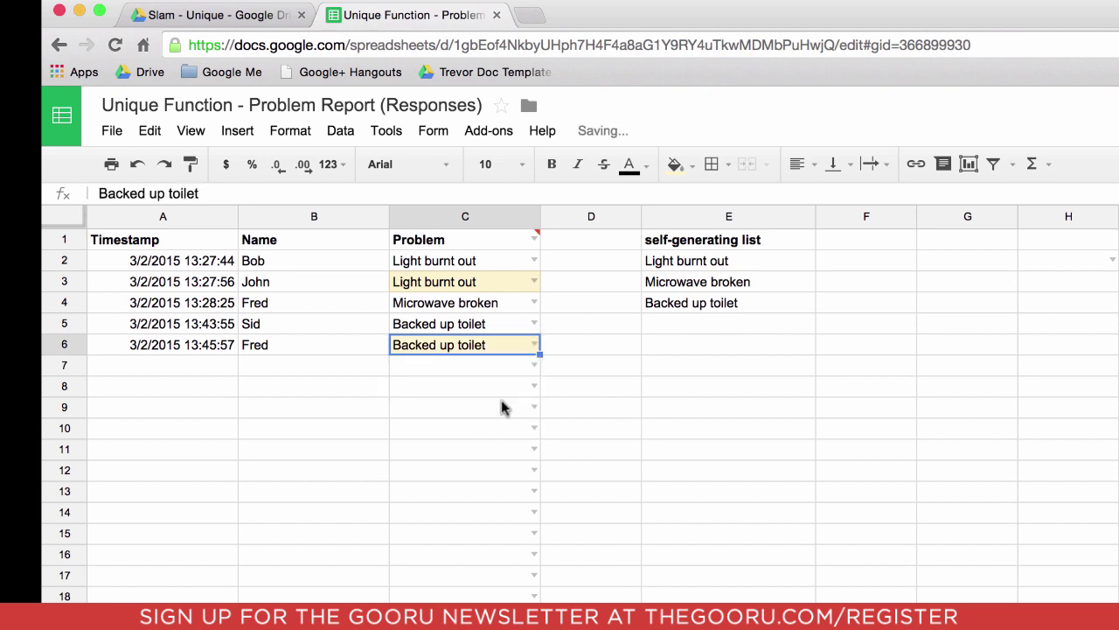
Enter a name in B7 with problem 'Broken Mirror', then check C8's dropdown choices.
{"action": "left_click", "coordinate": [259, 364]}
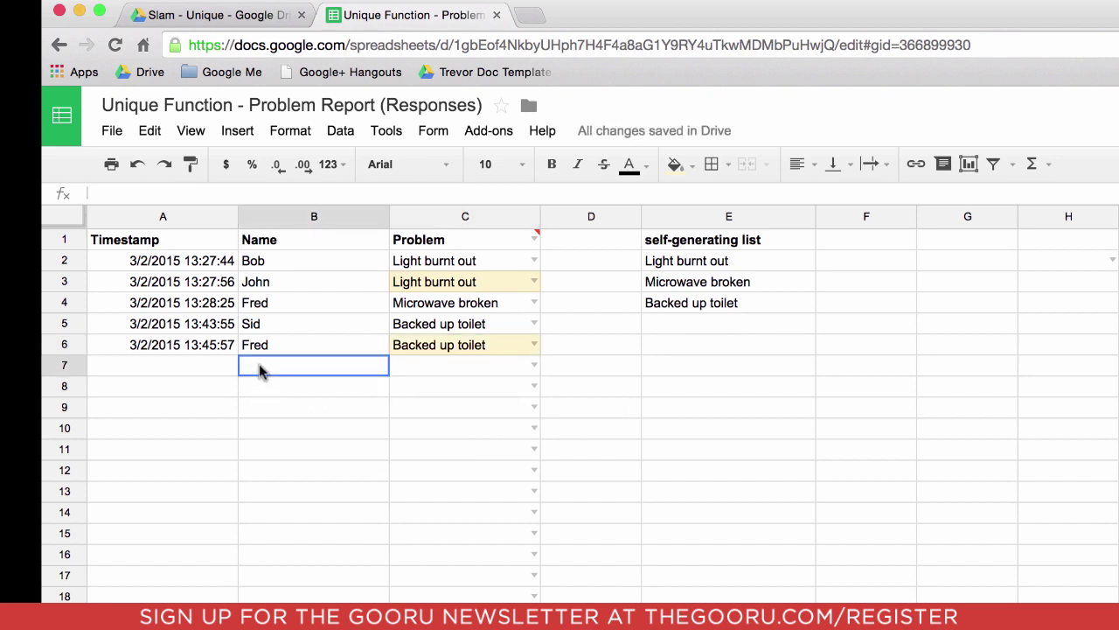
{"action": "type", "text": "John"}
{"action": "key", "text": "Tab"}
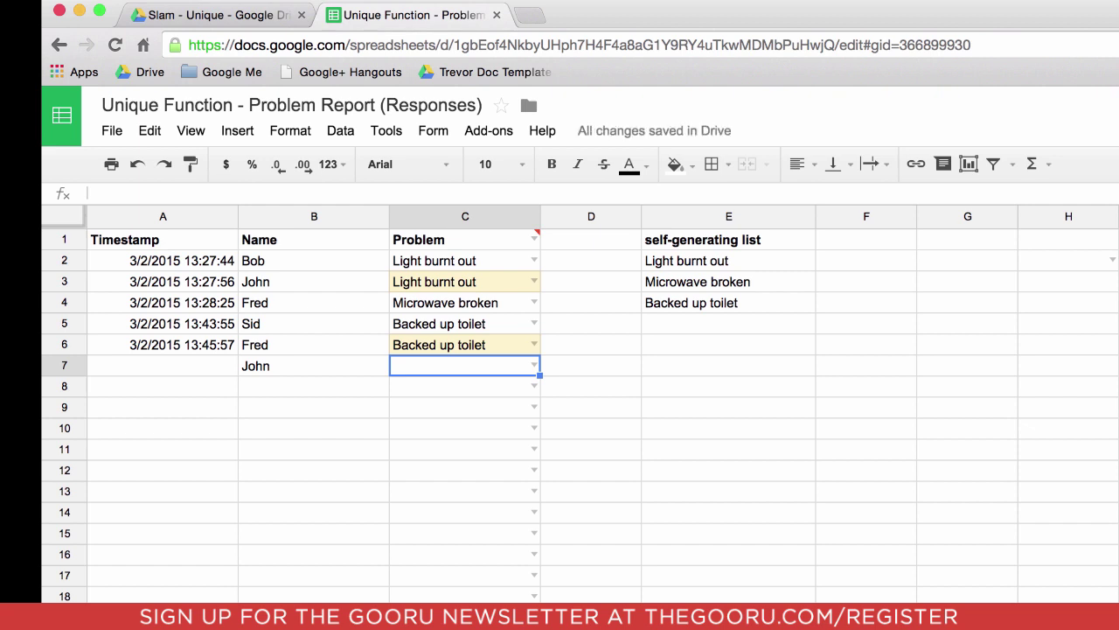
{"action": "type", "text": "Broken "}
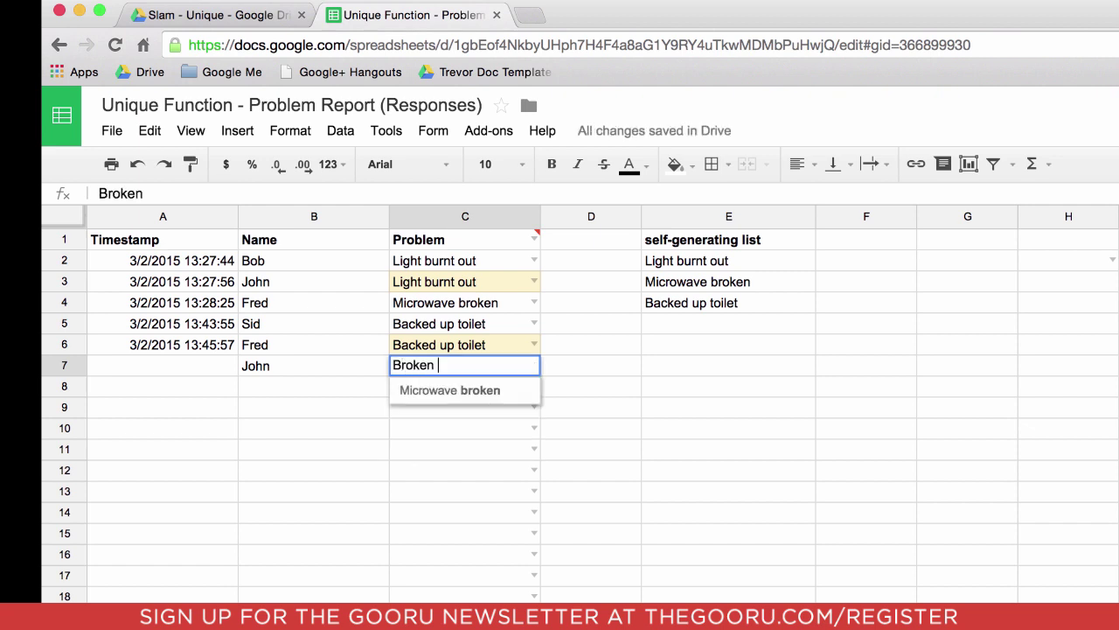
{"action": "type", "text": "Mirror"}
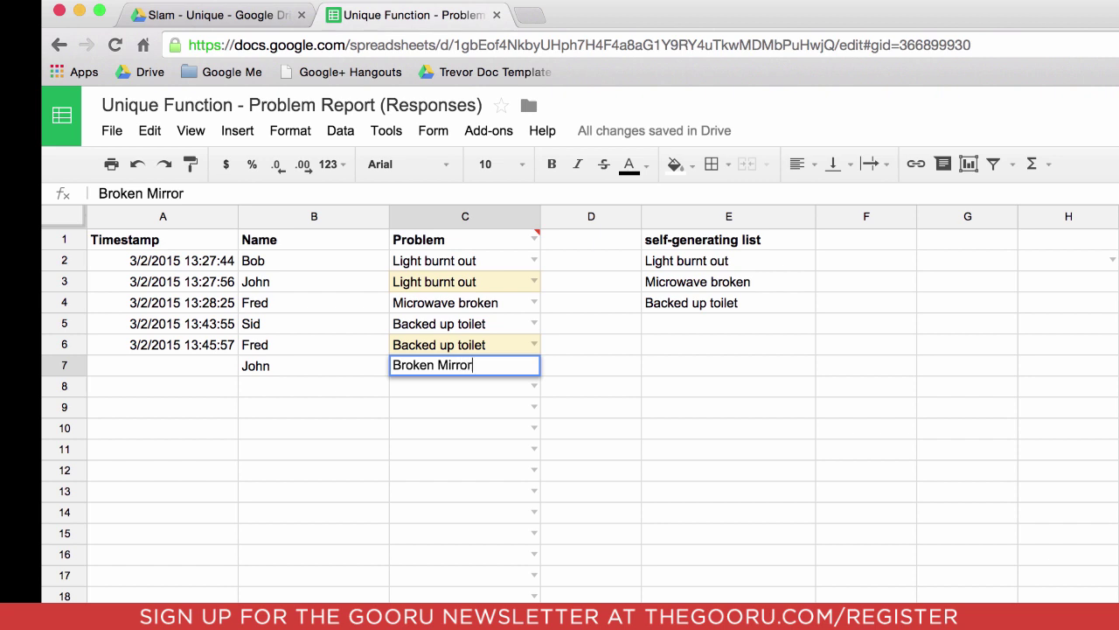
{"action": "key", "text": "Return"}
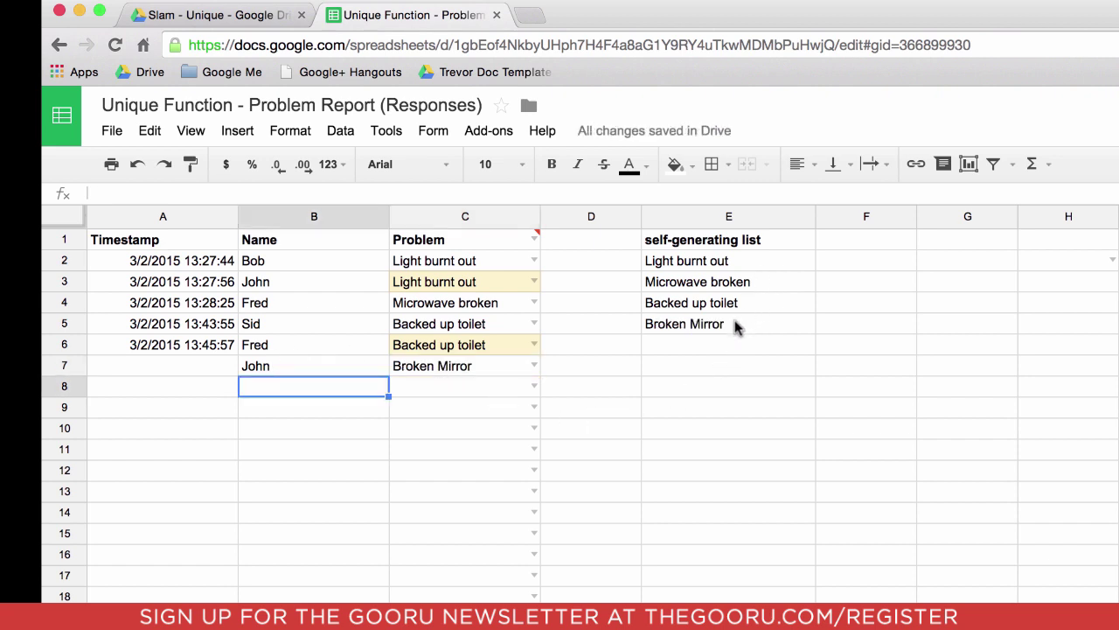
{"action": "left_click", "coordinate": [534, 387]}
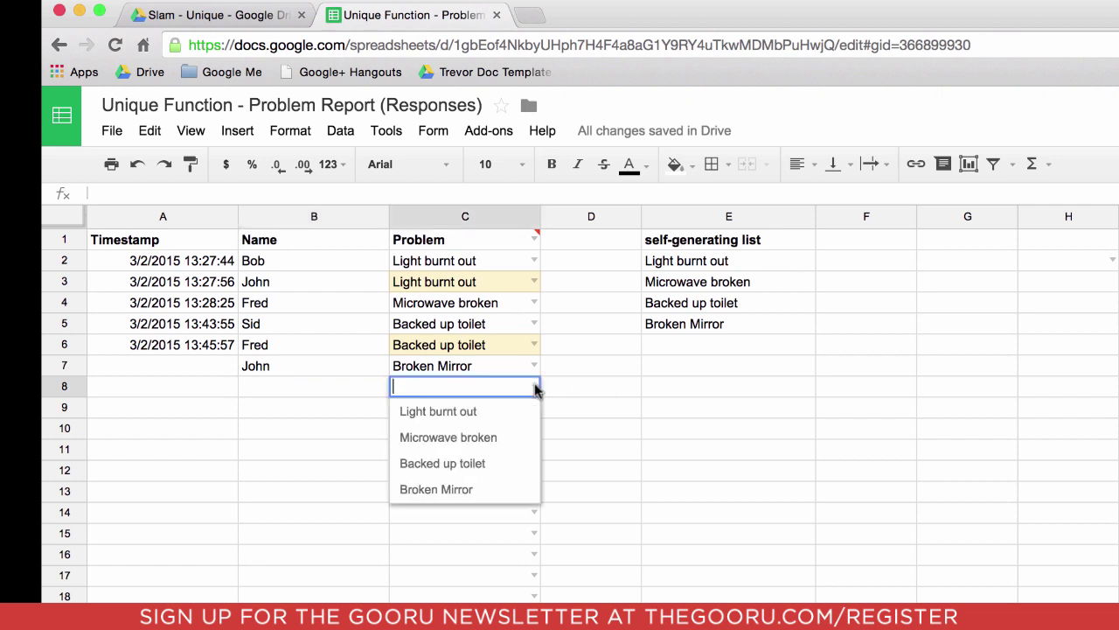
{"action": "left_click", "coordinate": [765, 376]}
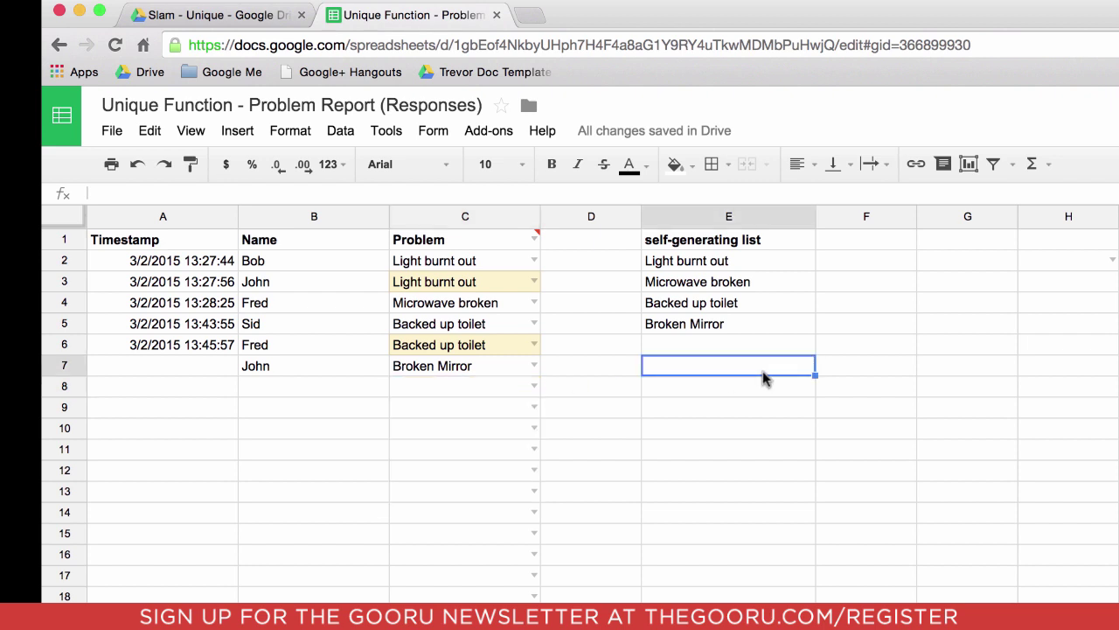
Rewrite E2's formula as =sort(unique(C2:C34),1,True) to alphabetize the list.
{"action": "left_click", "coordinate": [681, 256]}
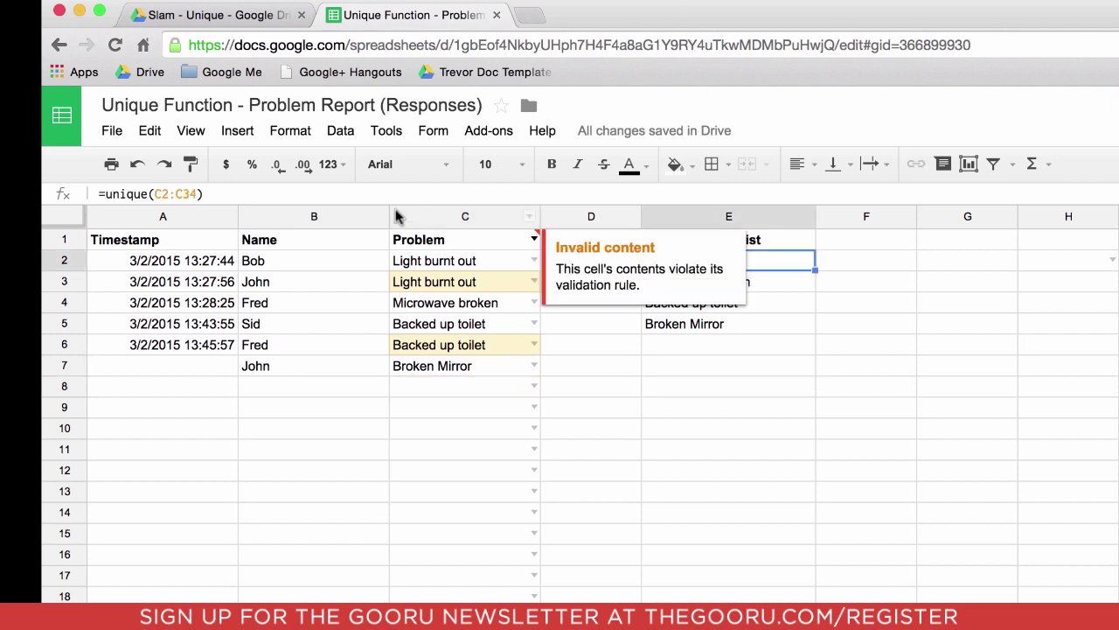
{"action": "double_click", "coordinate": [108, 193]}
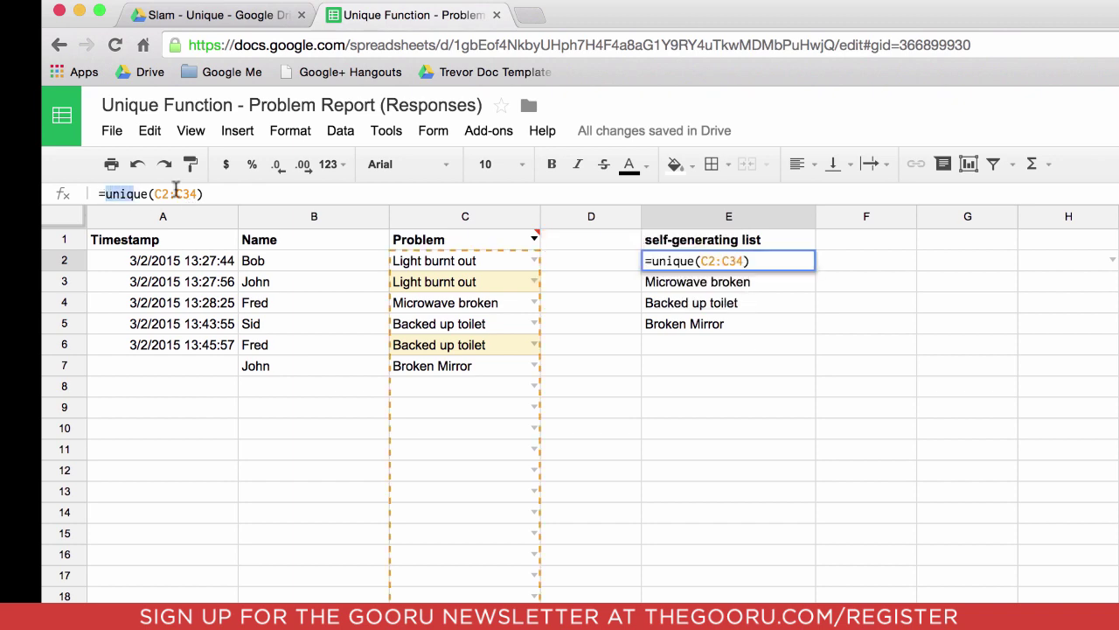
{"action": "left_click_drag", "start_coordinate": [176, 190], "coordinate": [236, 189]}
{"action": "key", "text": "ctrl+c"}
{"action": "key", "text": "BackSpace"}
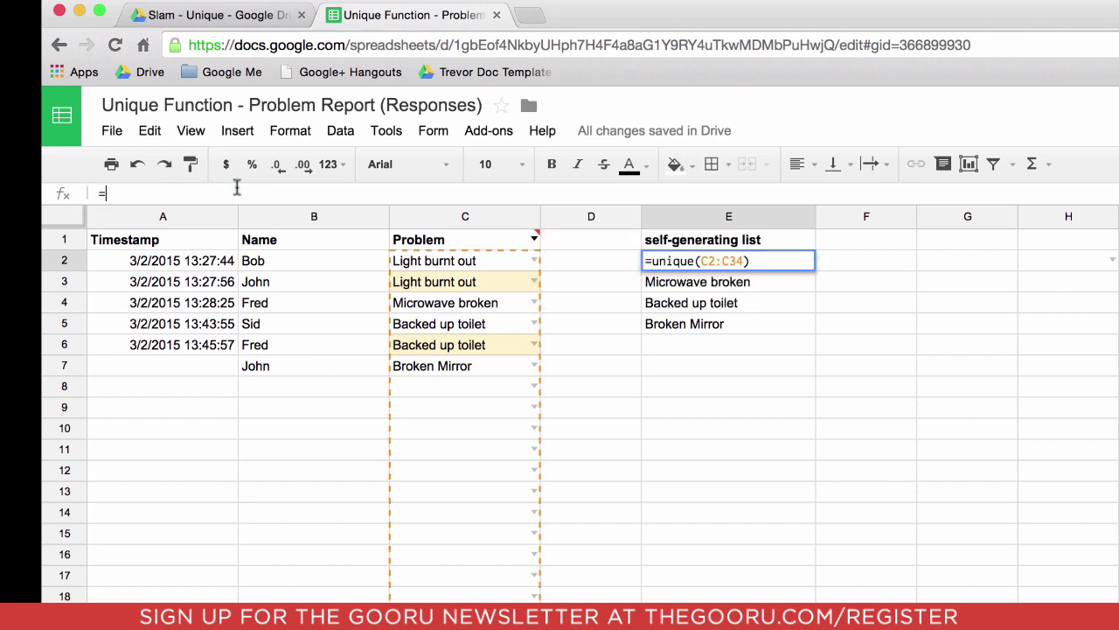
{"action": "type", "text": "sort"}
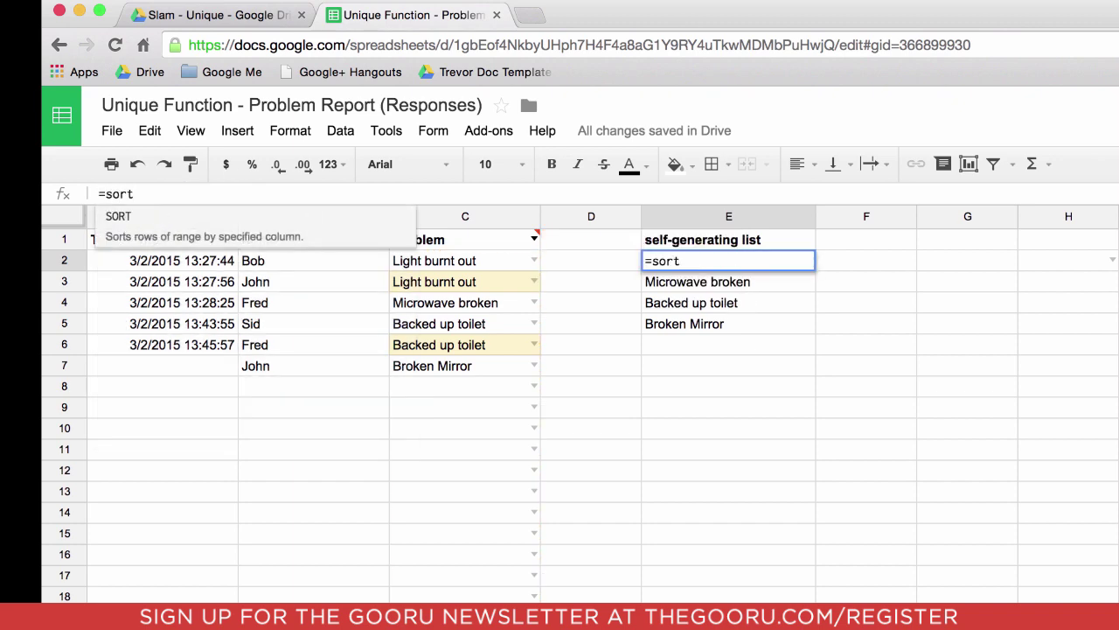
{"action": "type", "text": "("}
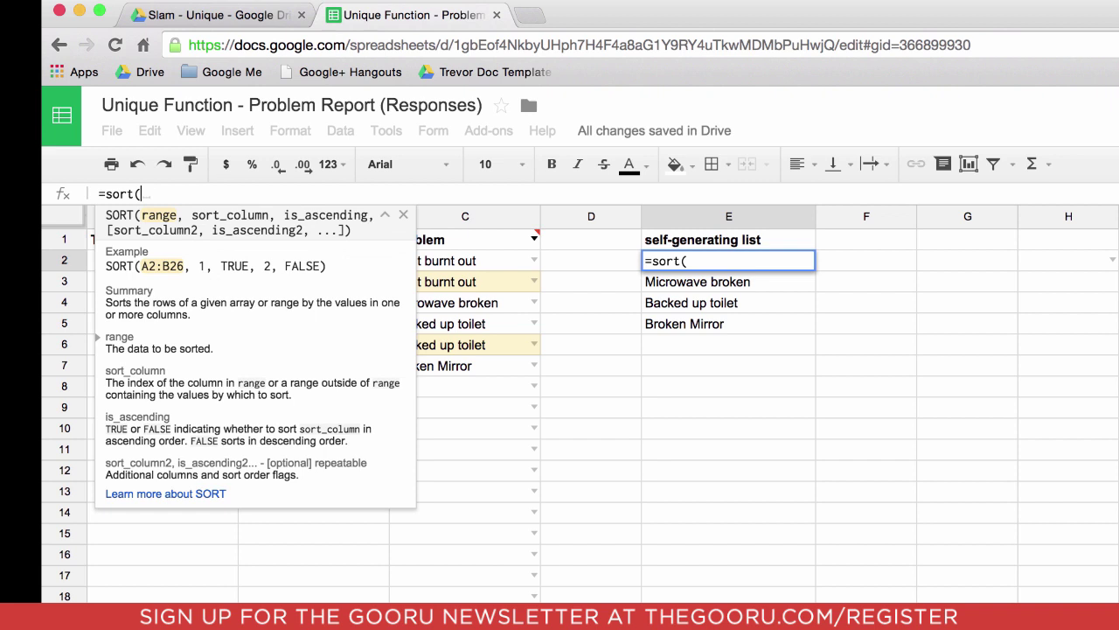
{"action": "key", "text": "ctrl+v"}
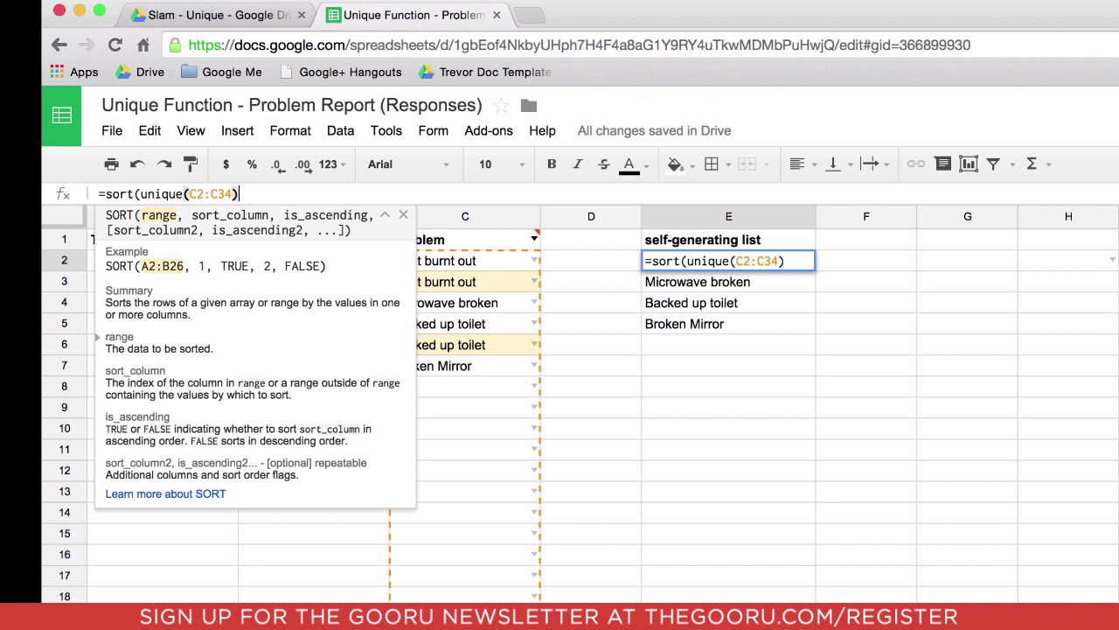
{"action": "type", "text": ",1,"}
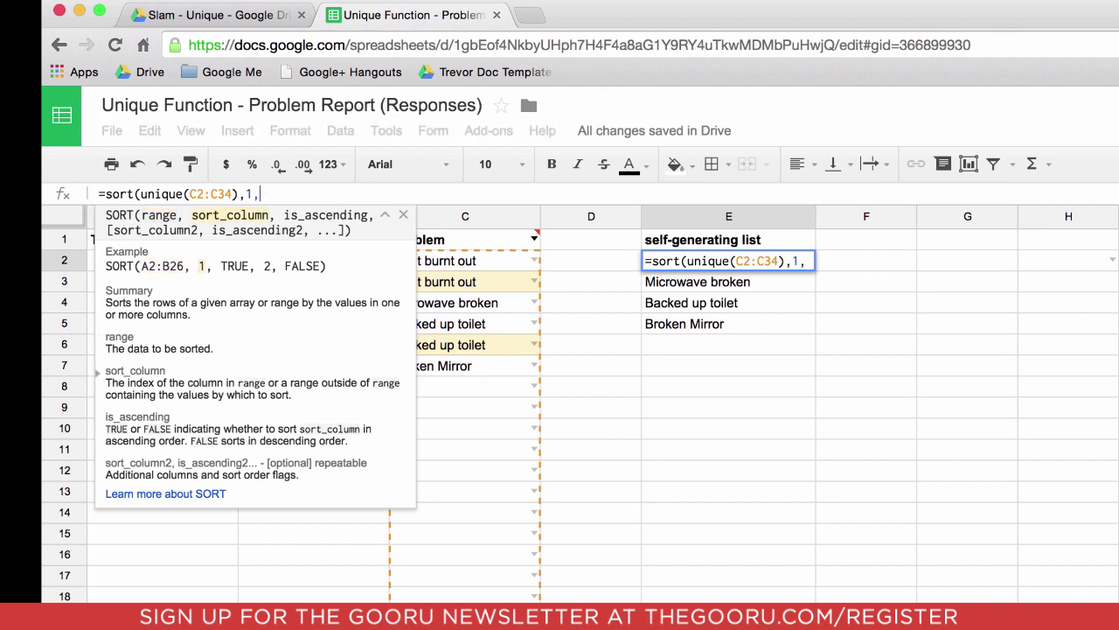
{"action": "type", "text": "Tru"}
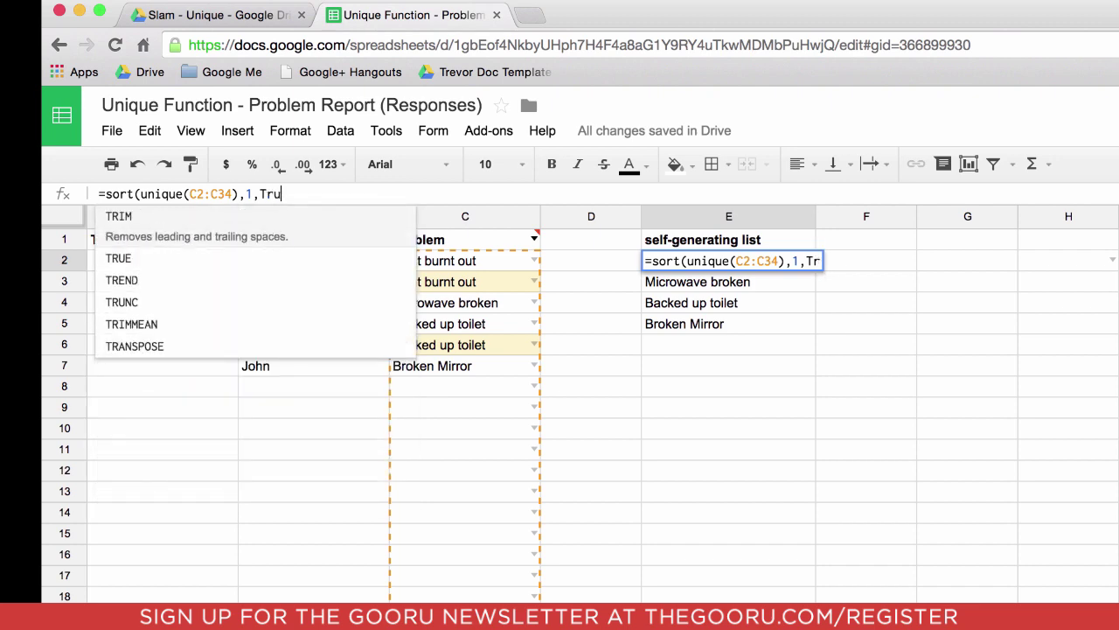
{"action": "type", "text": "e)"}
{"action": "key", "text": "Return"}
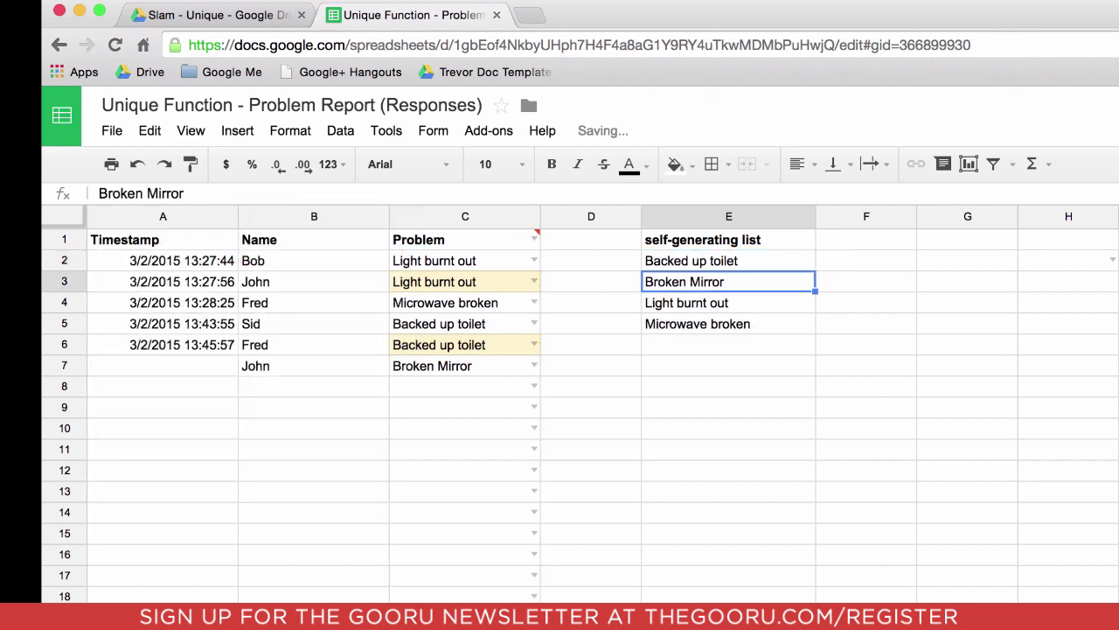
{"action": "left_click", "coordinate": [724, 428]}
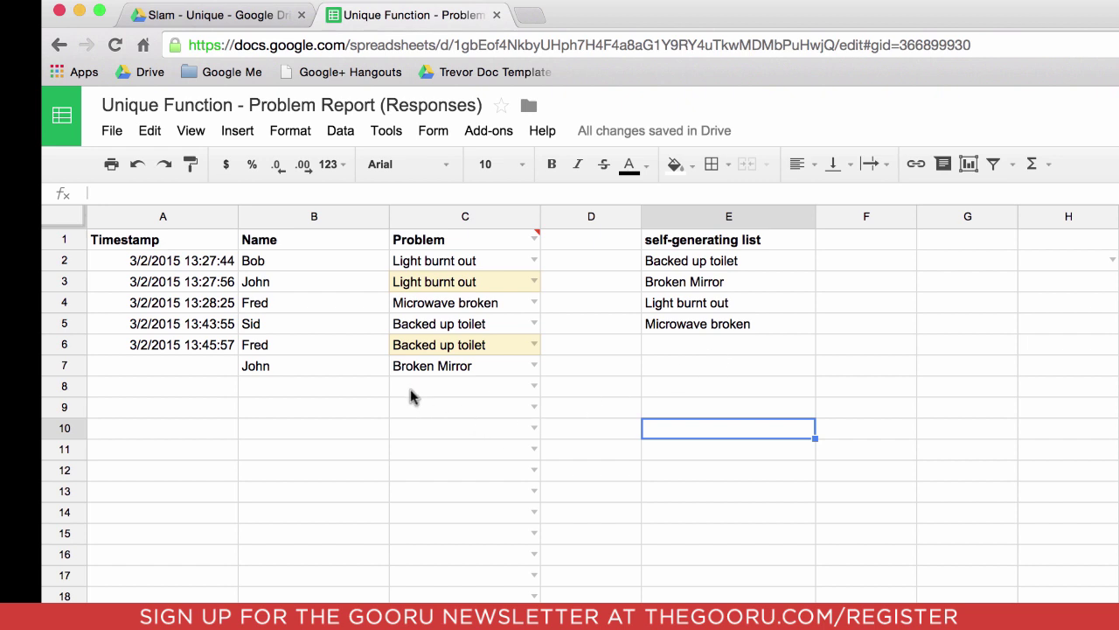
Enter a name in B8 with the problem 'Dishwasher Backs up' in C8.
{"action": "type", "text": "Peter"}
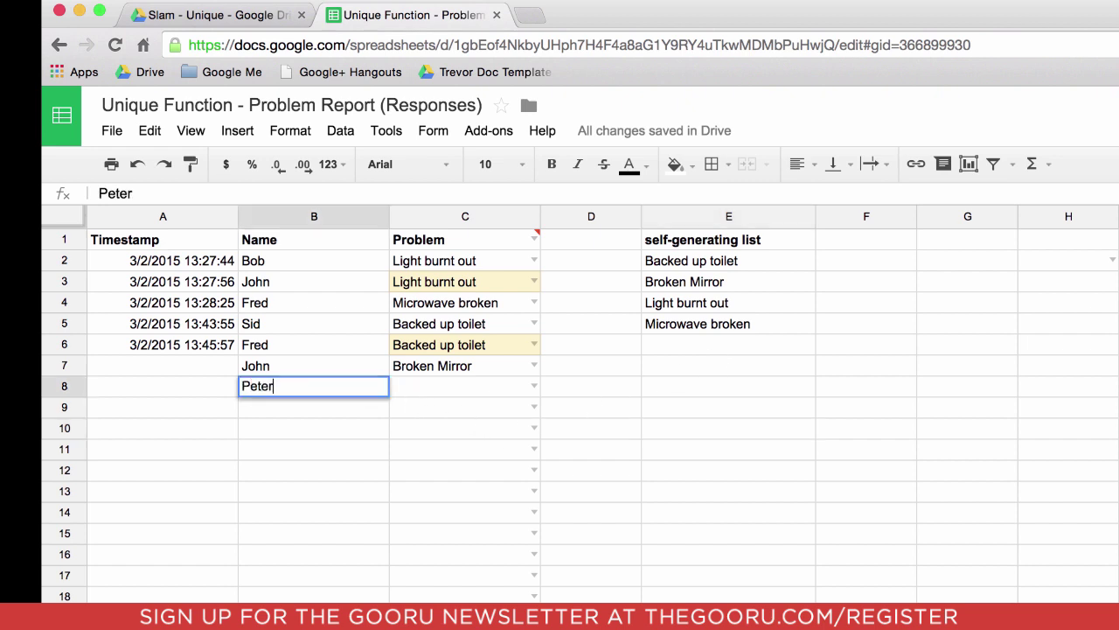
{"action": "key", "text": "Tab"}
{"action": "type", "text": "Dishwasher Backs up"}
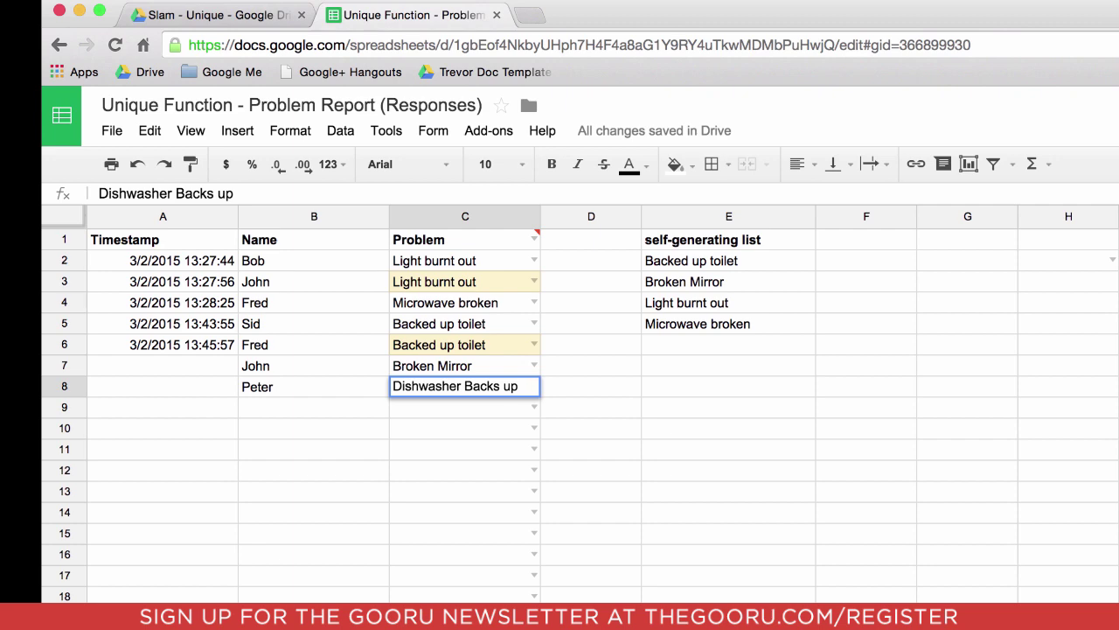
{"action": "key", "text": "Return"}
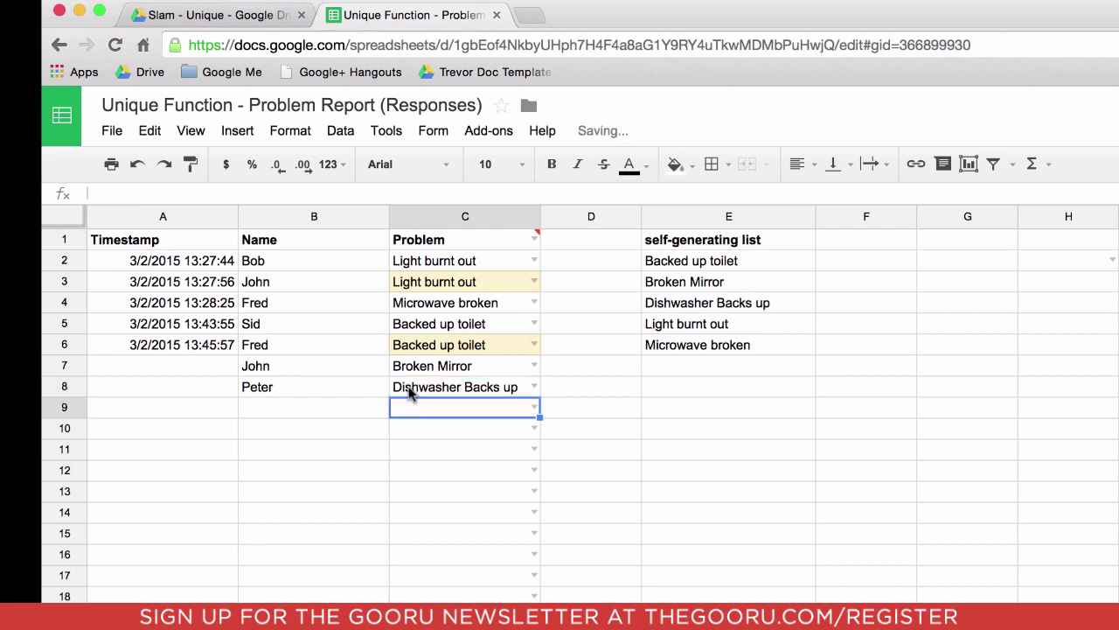